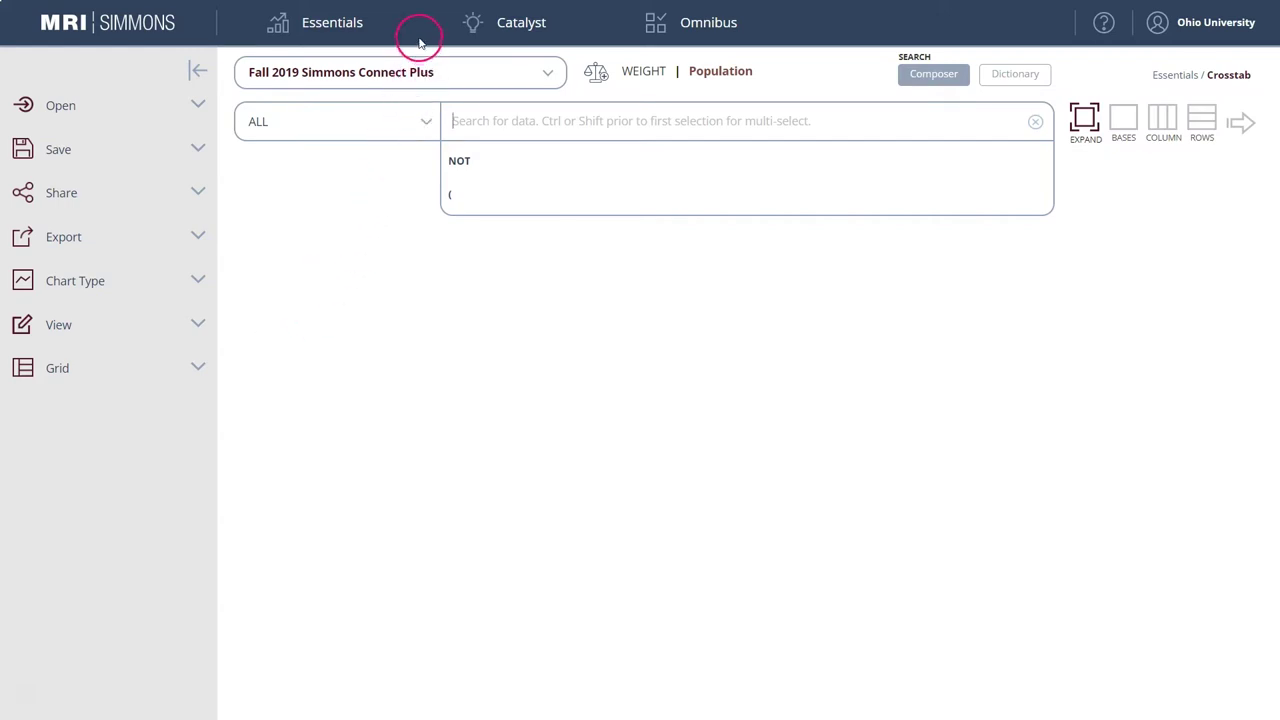
- Open the Essentials menu to list tools such as Crosstab, Composer and Quick Reports
left_click(340, 26)
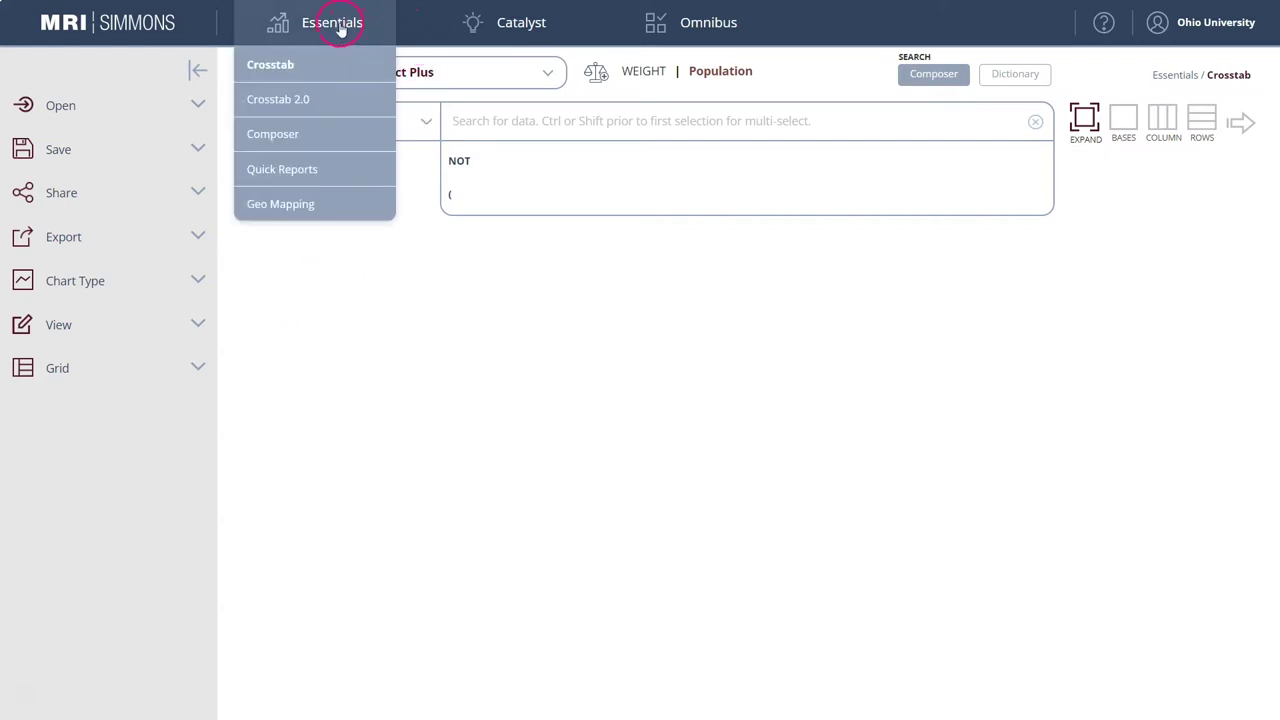
- Go to Quick Reports and open the ALL data-source list showing Definitions and Dictionary
left_click(330, 172)
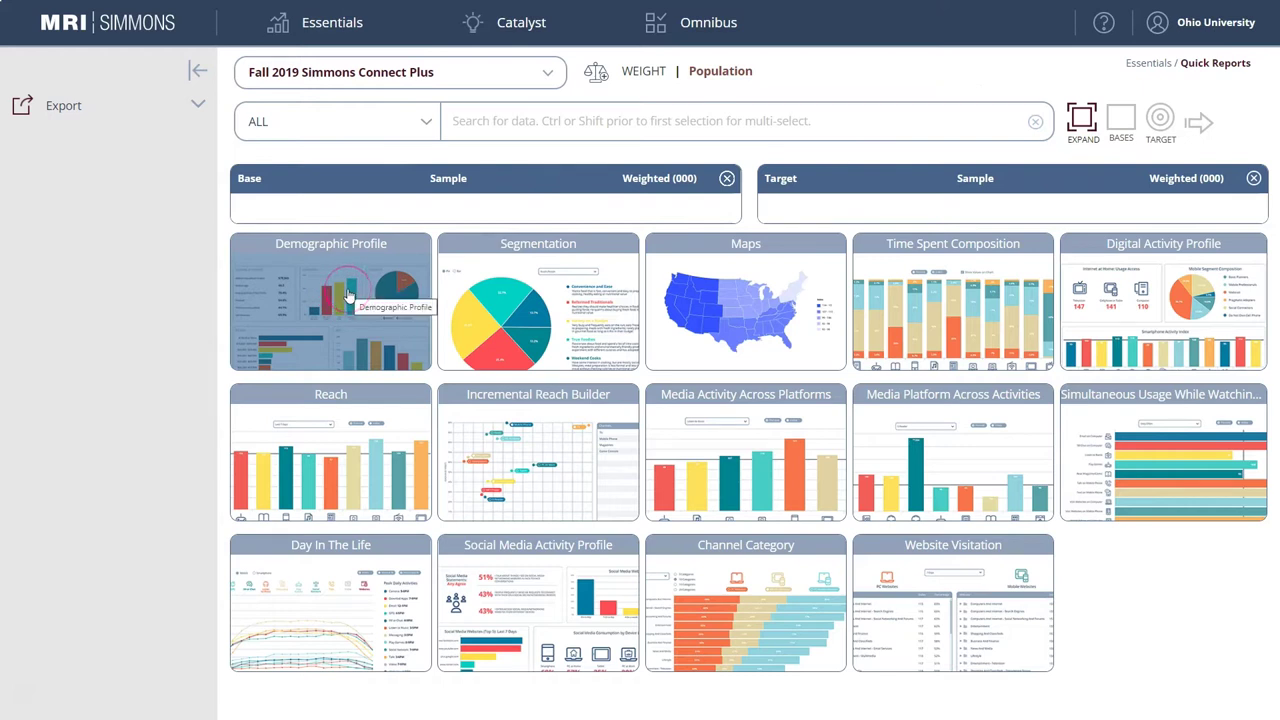
left_click(494, 122)
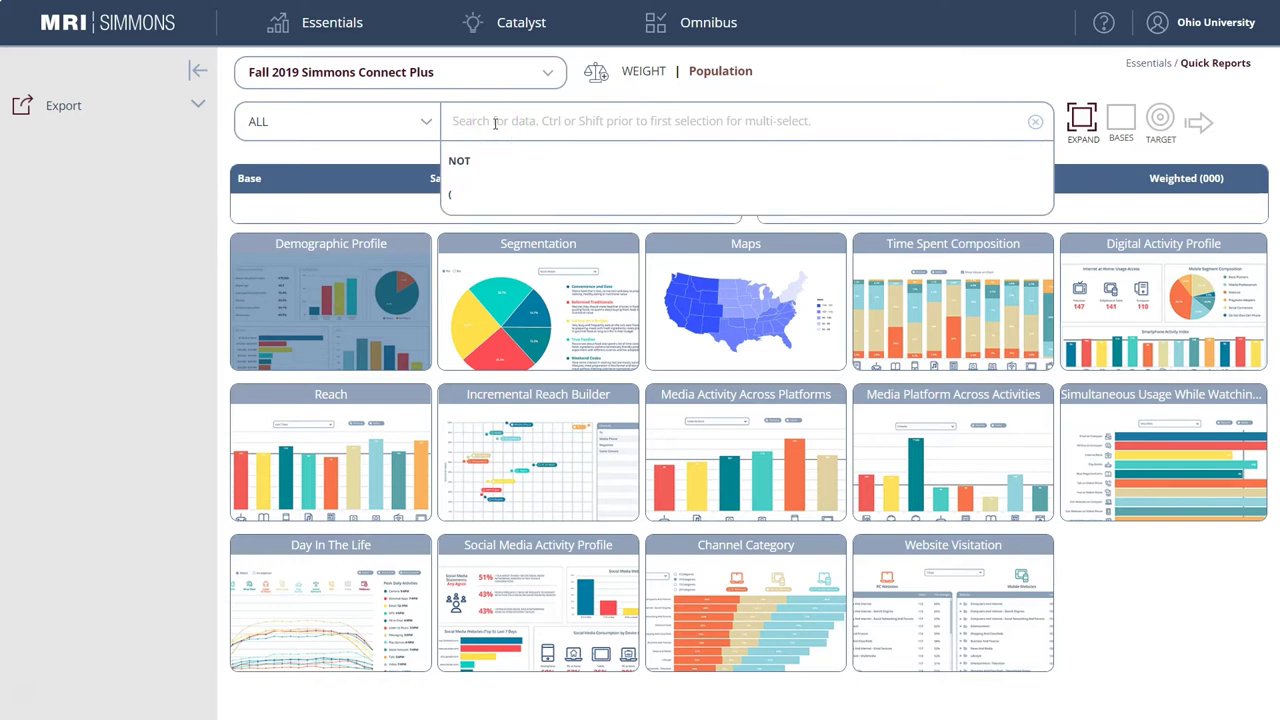
left_click(422, 128)
left_click(428, 125)
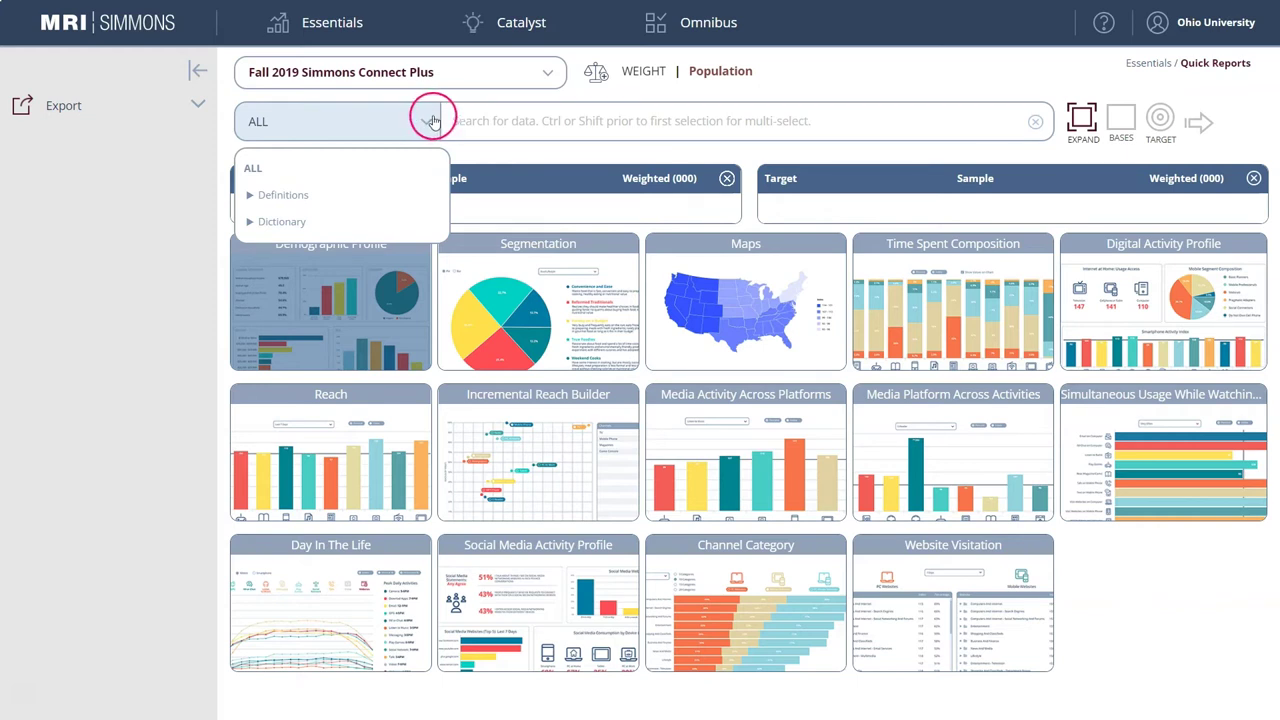
- Expand the Dictionary categories and then the FOOD - SNACK/DESSERT category
left_click(251, 223)
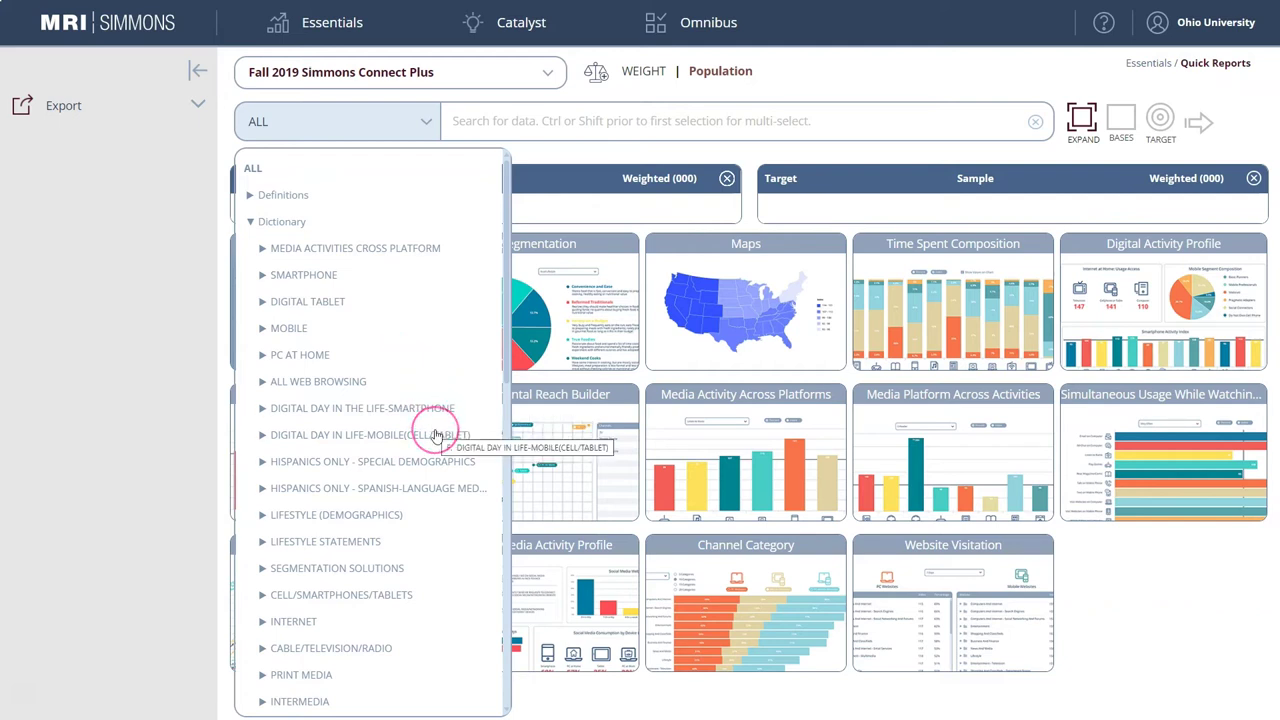
scroll(437, 431, "down", 3)
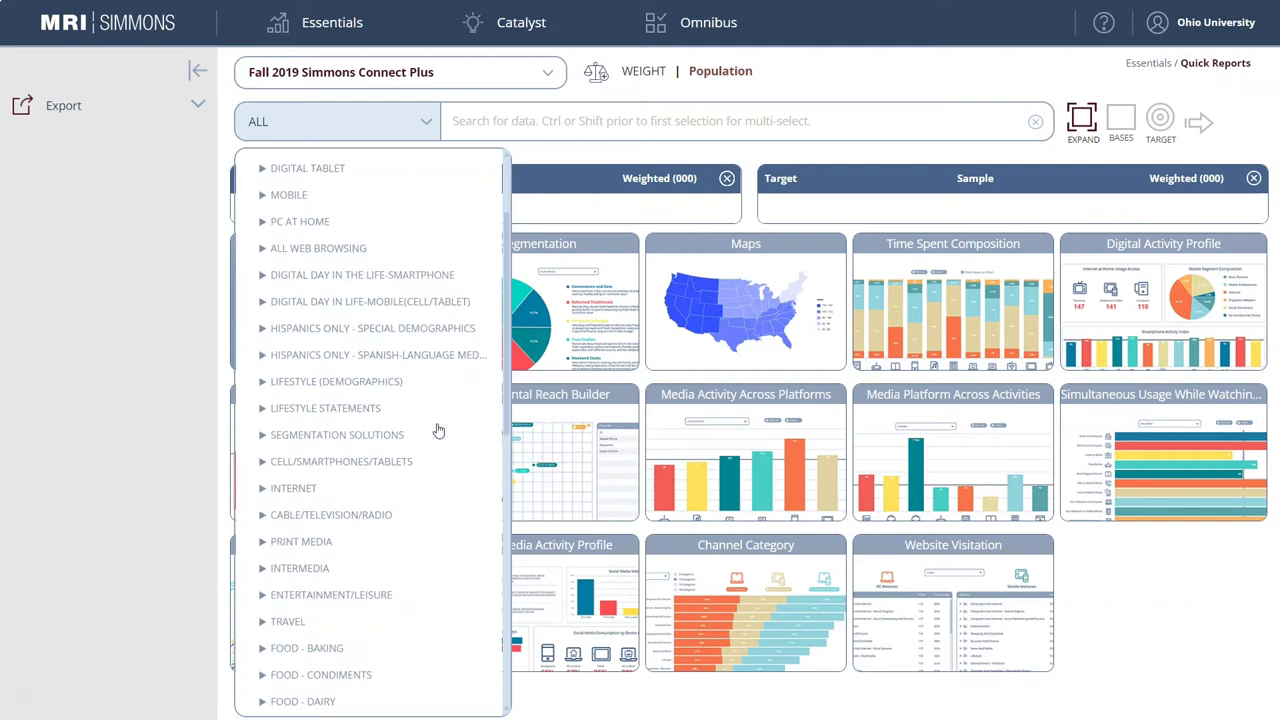
scroll(437, 431, "down", 2)
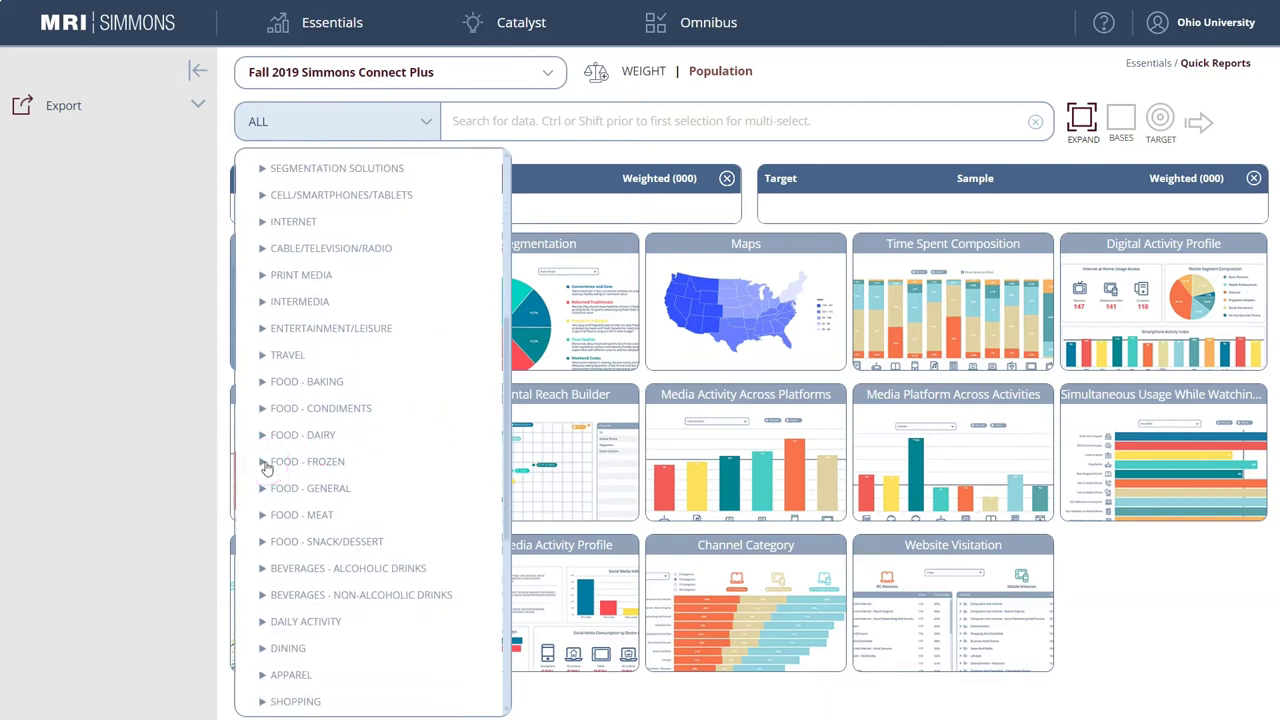
scroll(272, 467, "down", 1)
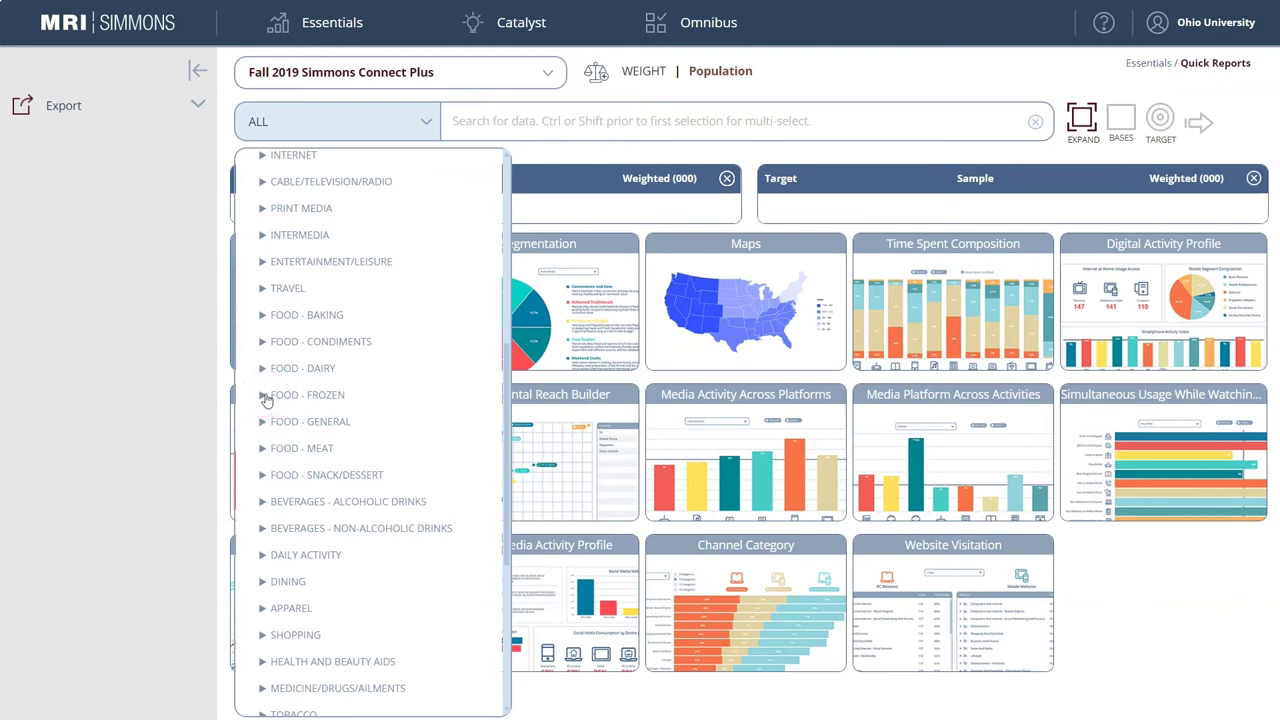
left_click(261, 476)
scroll(350, 470, "down", 3)
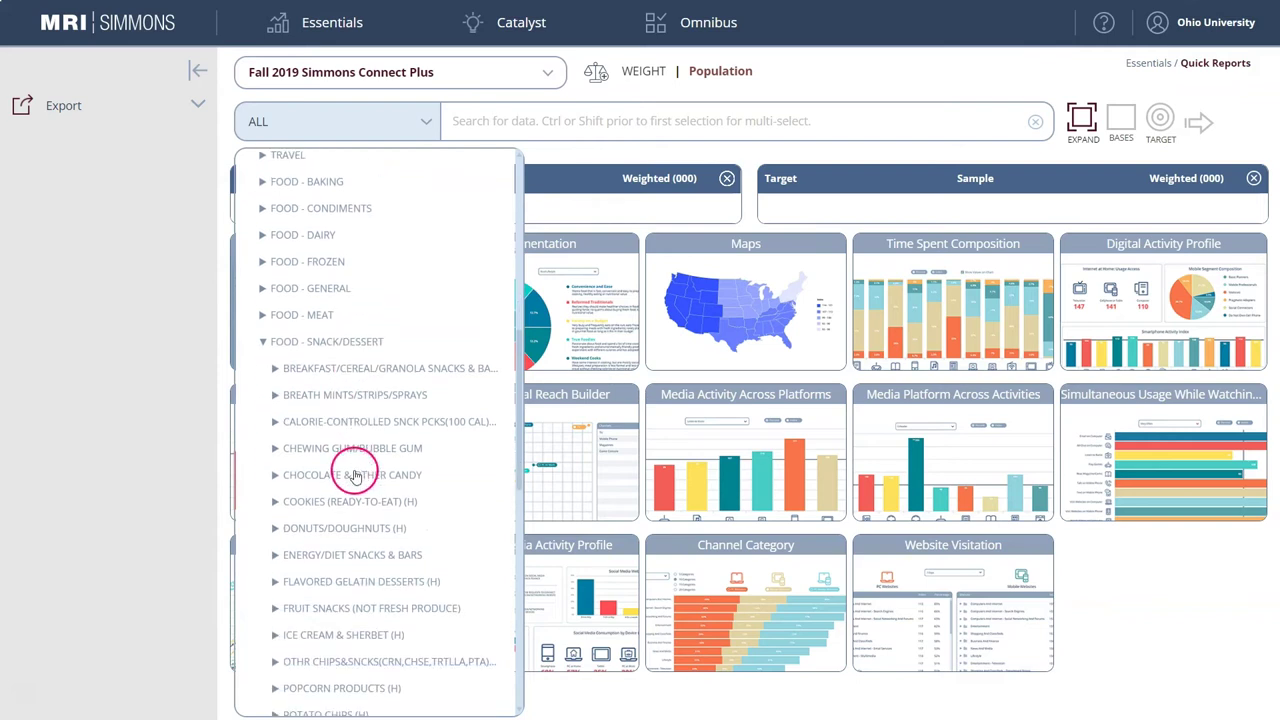
- Expand ICE CREAM & SHERBET (H) and choose the ICE CREAM & SHERBET - BRANDS MO question
left_click_drag(334, 633, 338, 631)
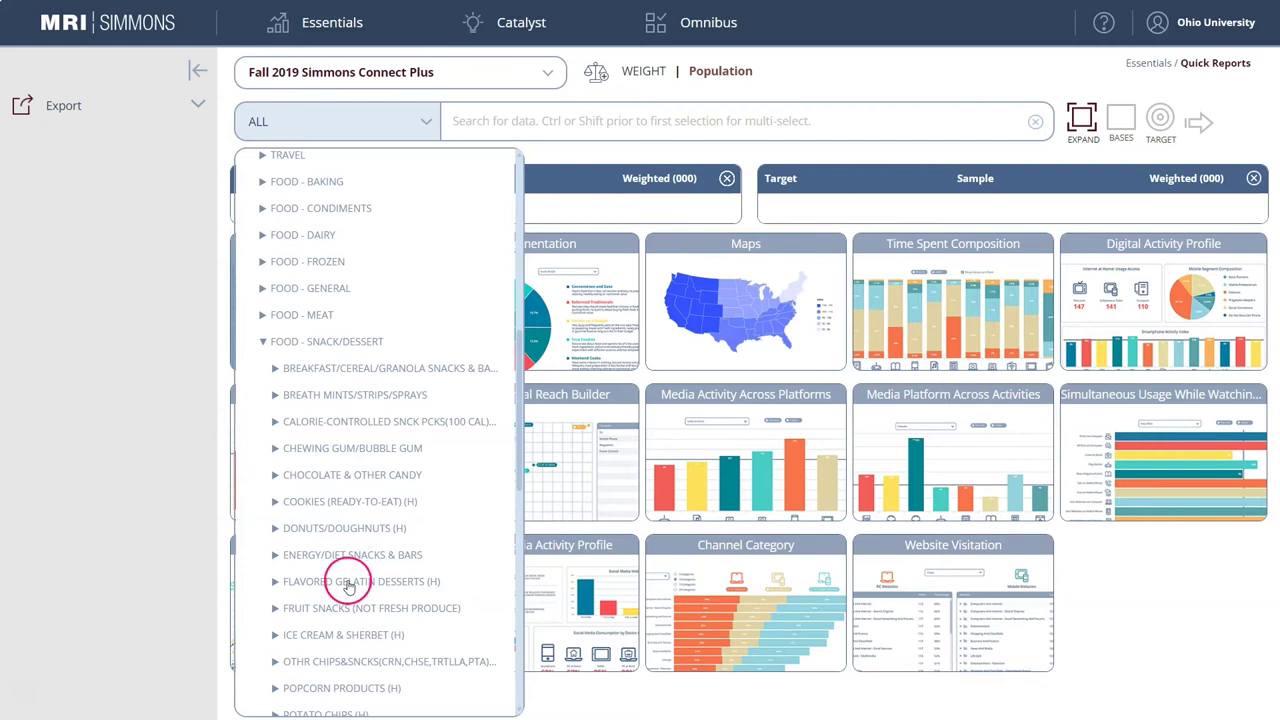
left_click_drag(352, 632, 365, 635)
left_click_drag(337, 240, 345, 275)
scroll(294, 491, "down", 1)
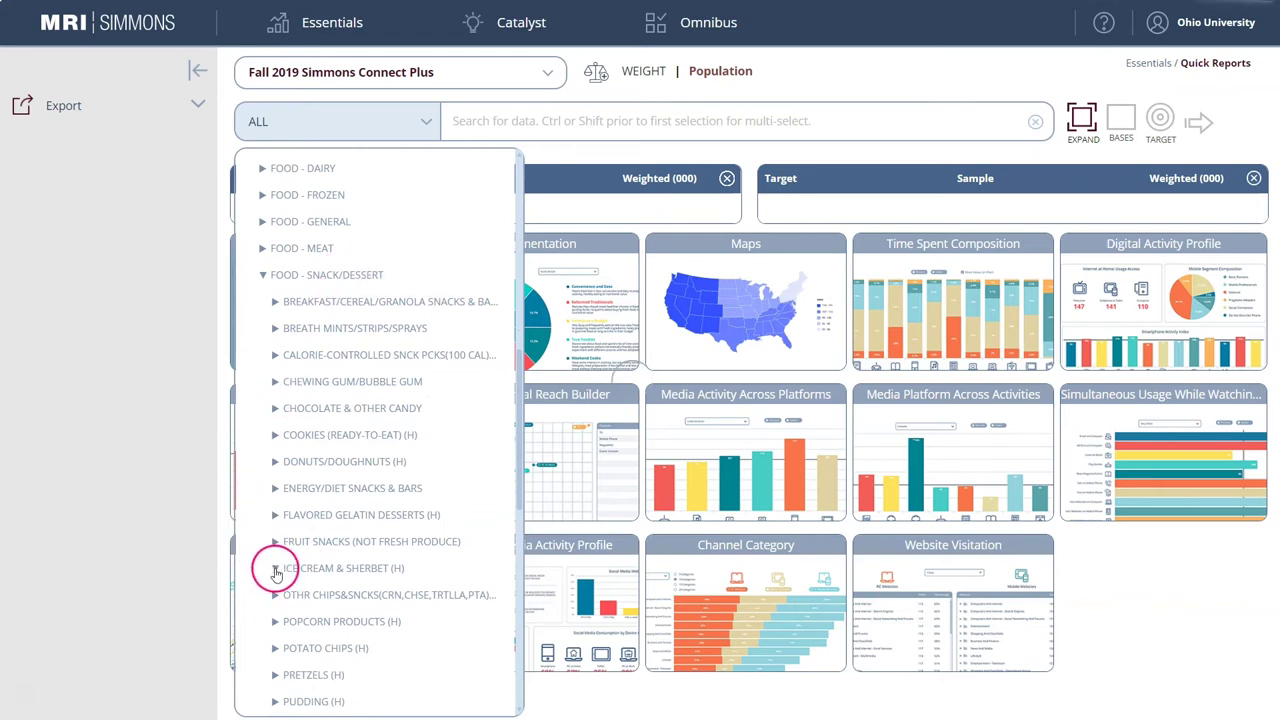
left_click(276, 570)
scroll(354, 457, "down", 3)
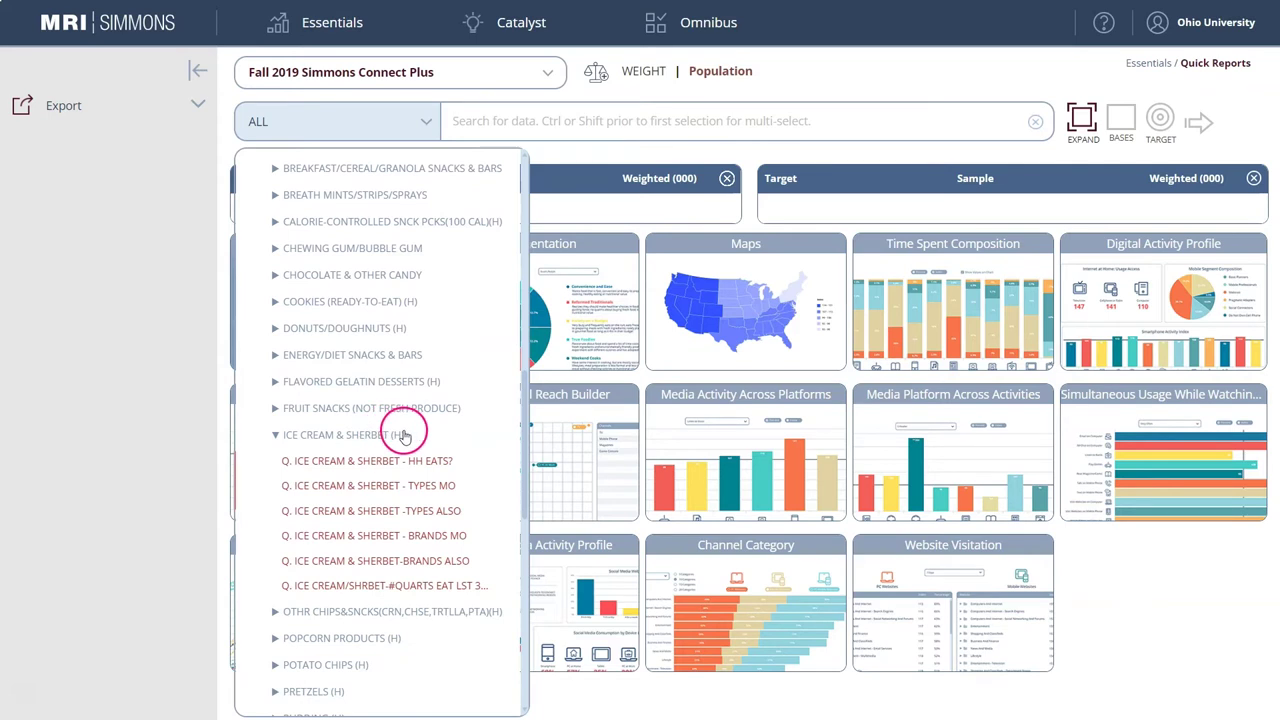
scroll(404, 435, "down", 2)
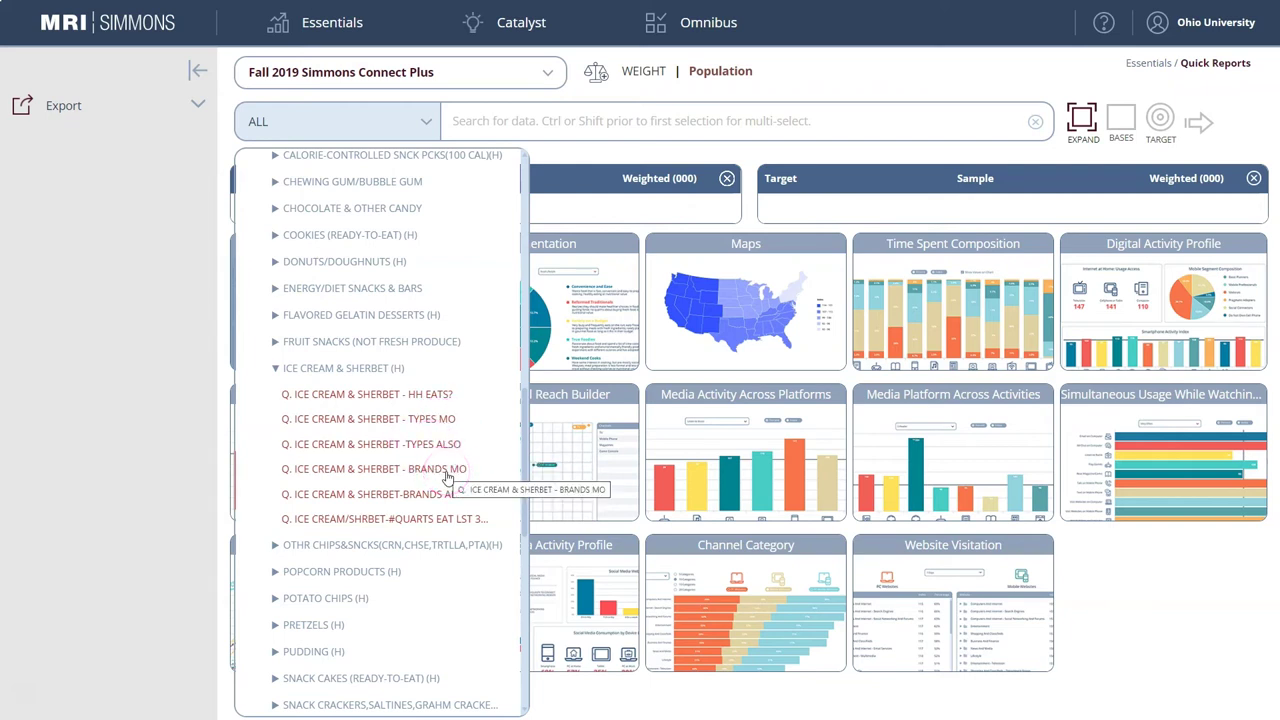
left_click_drag(445, 474, 366, 476)
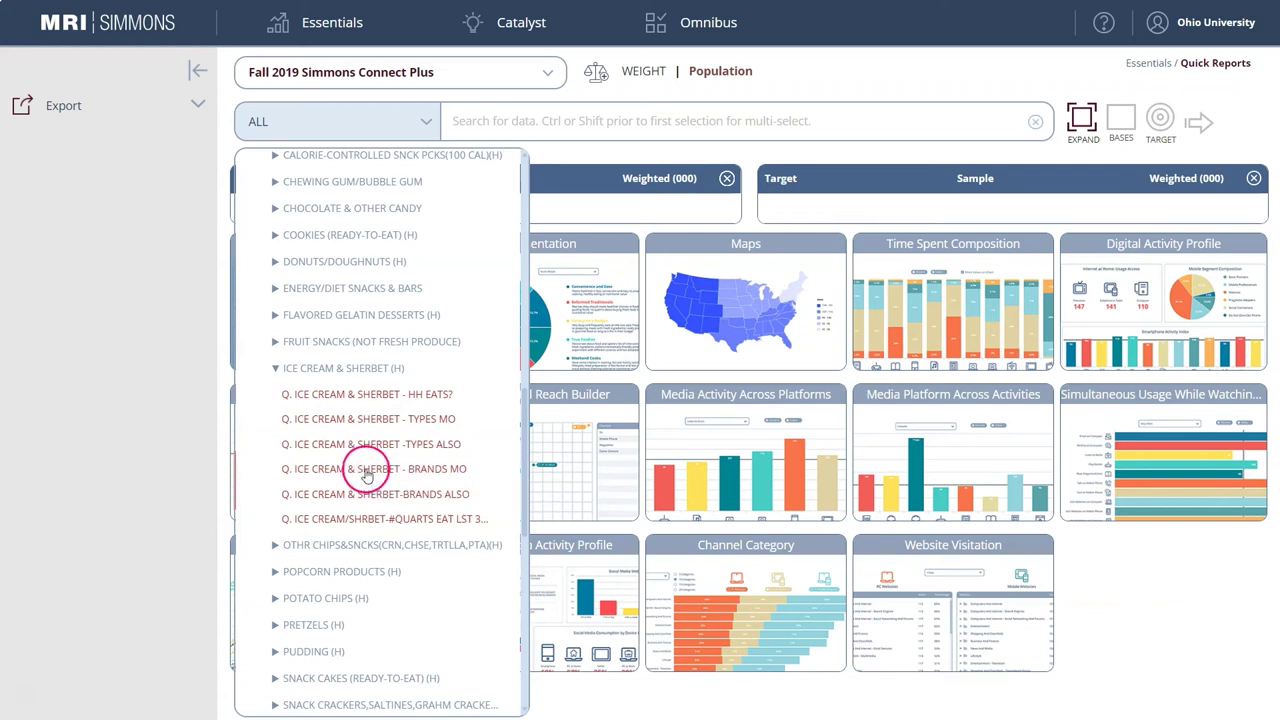
left_click(366, 476)
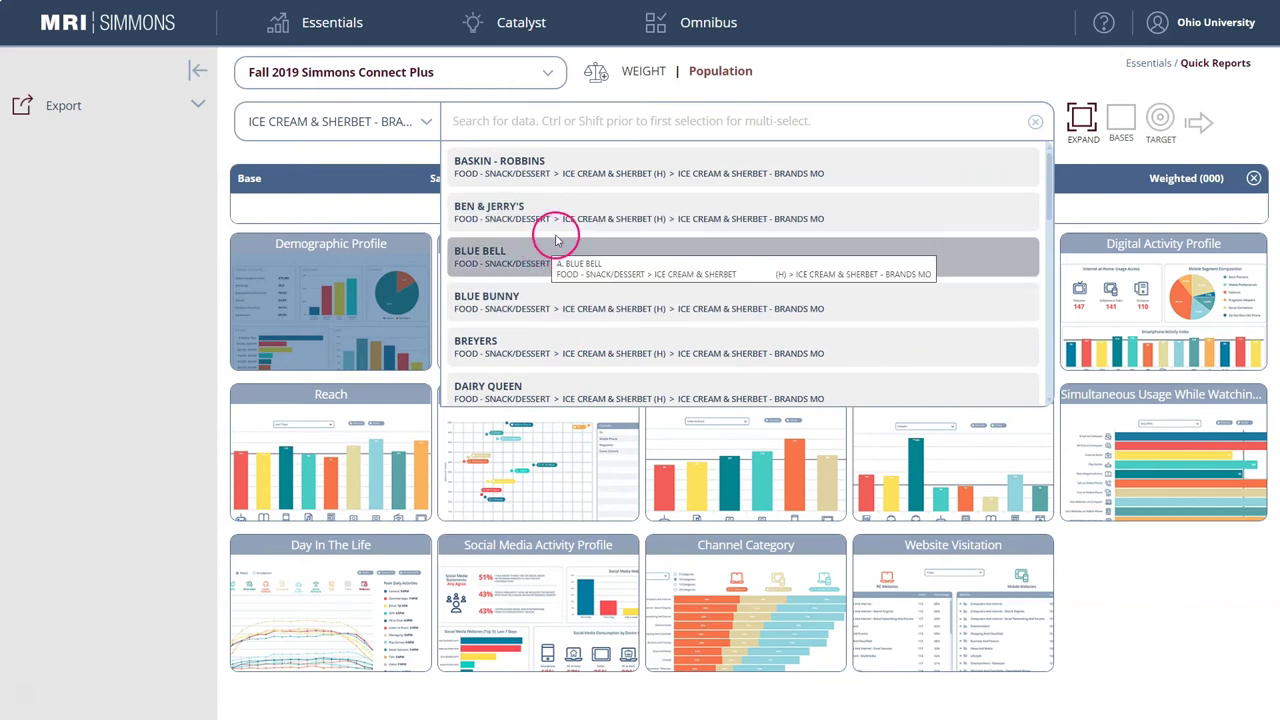
- Select BEN & JERRY'S from the brand list (sample 2,110, weighted 24,160)
scroll(560, 237, "down", 3)
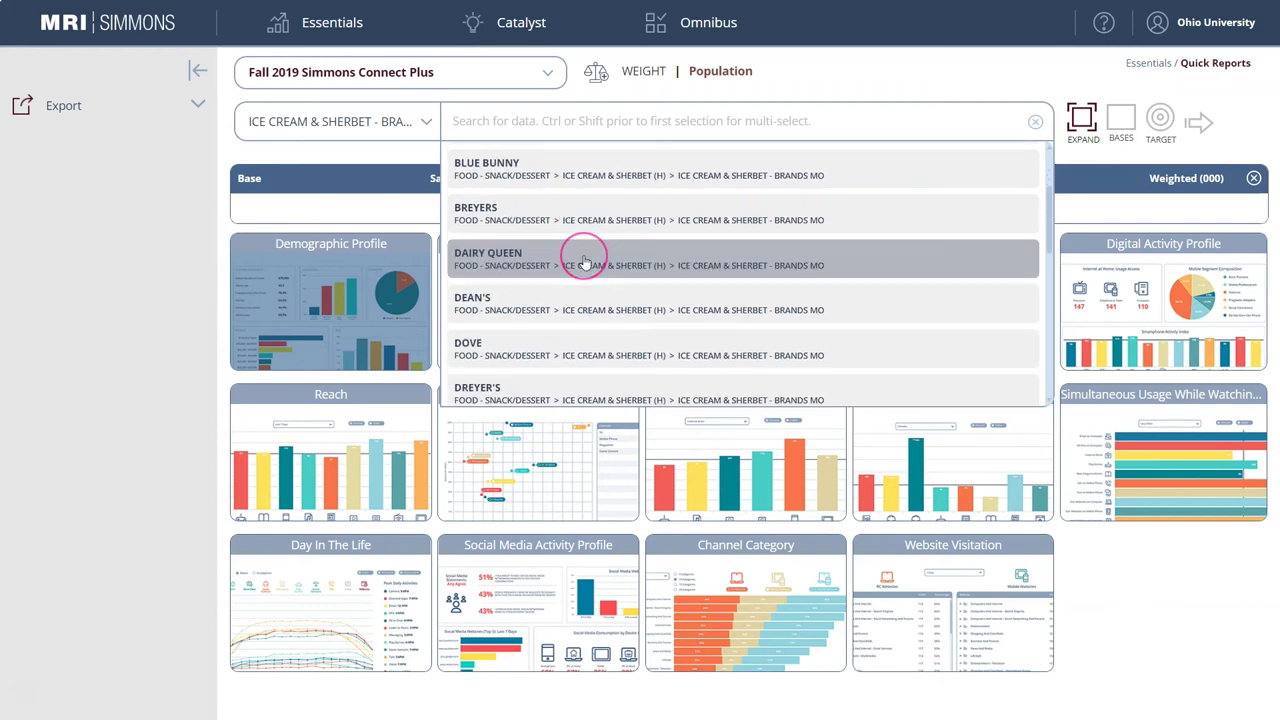
scroll(585, 262, "down", 2)
scroll(585, 262, "down", 3)
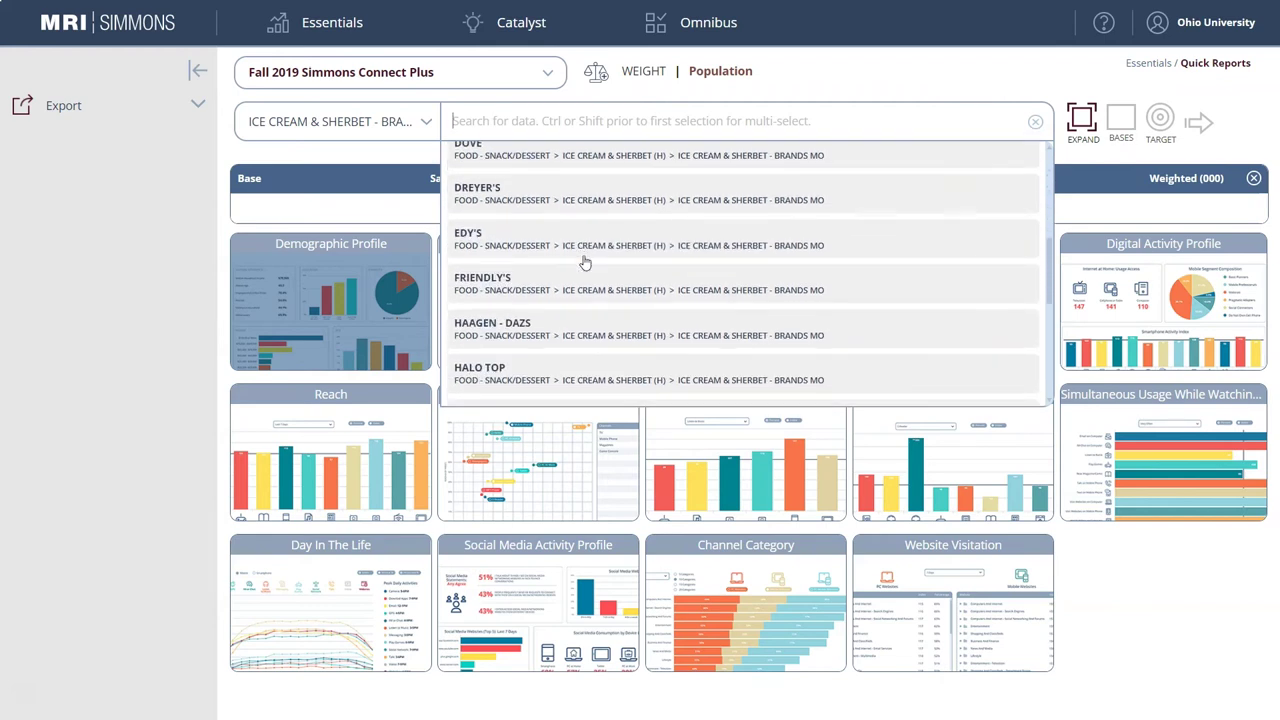
scroll(585, 262, "down", 1)
scroll(585, 262, "down", 4)
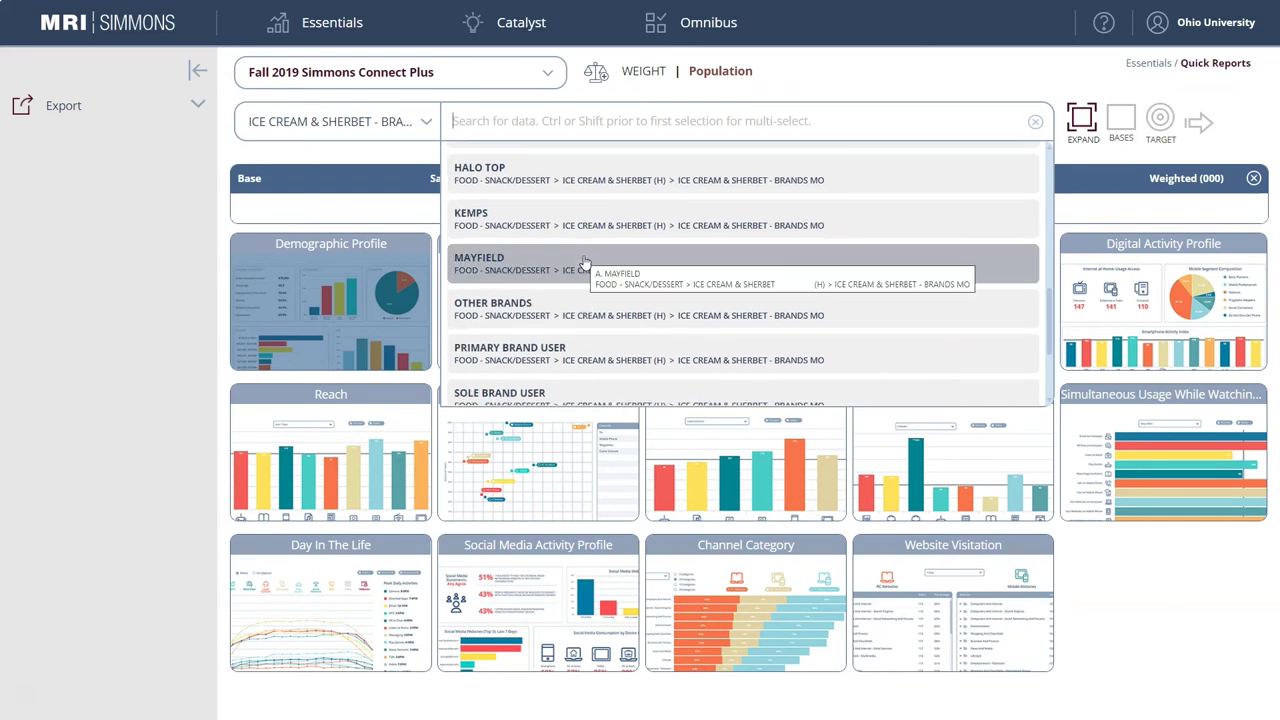
scroll(585, 262, "up", 10)
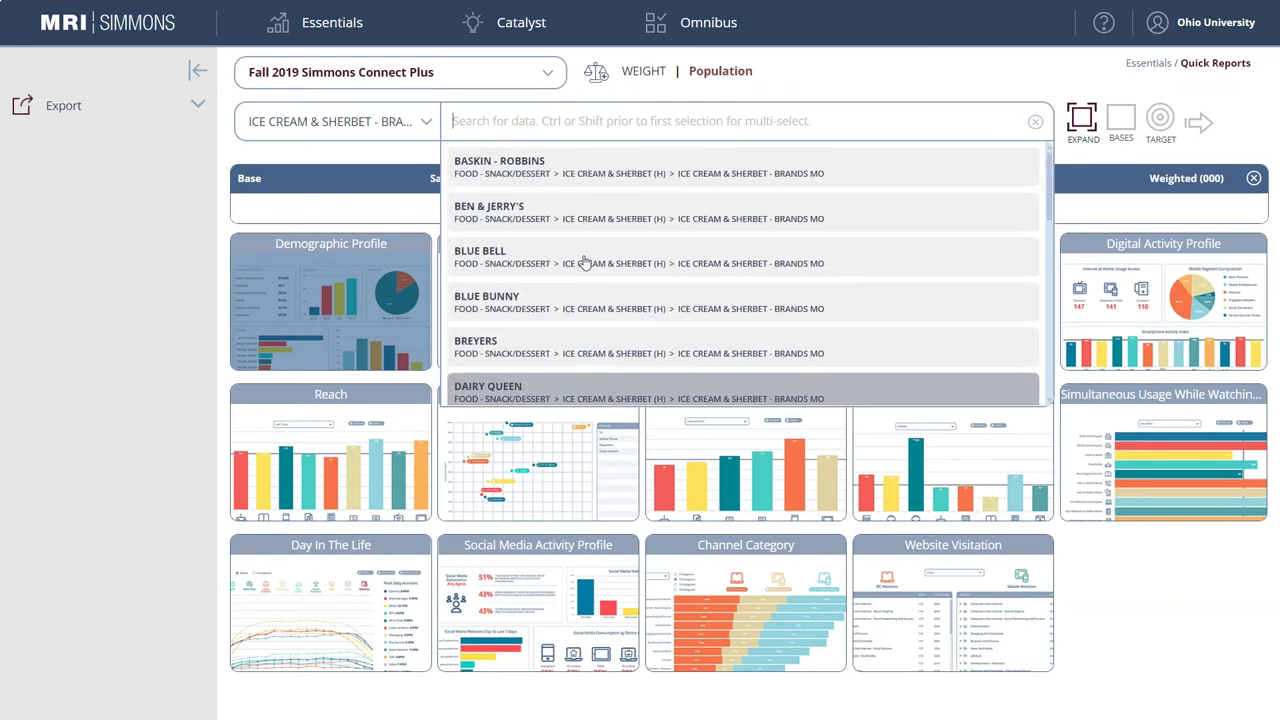
left_click(561, 221)
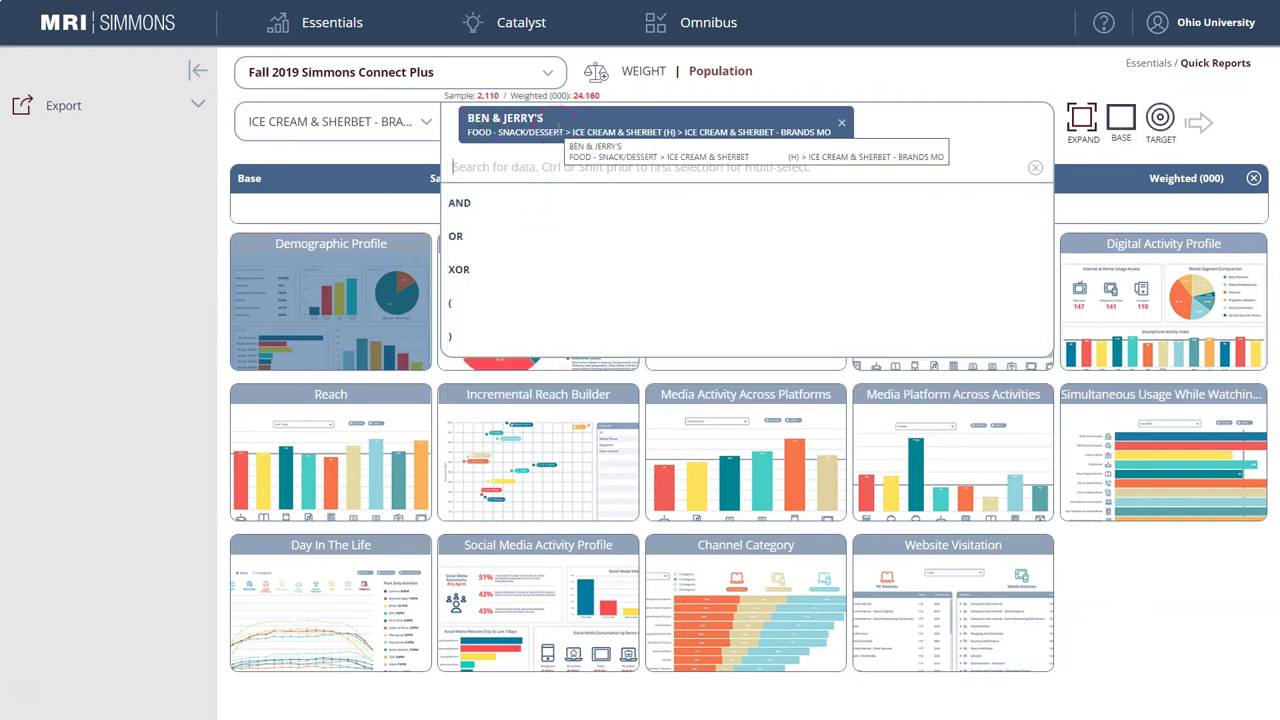
- Set Ben & Jerry's users as the target and run the Demographic Profile report
left_click(1160, 118)
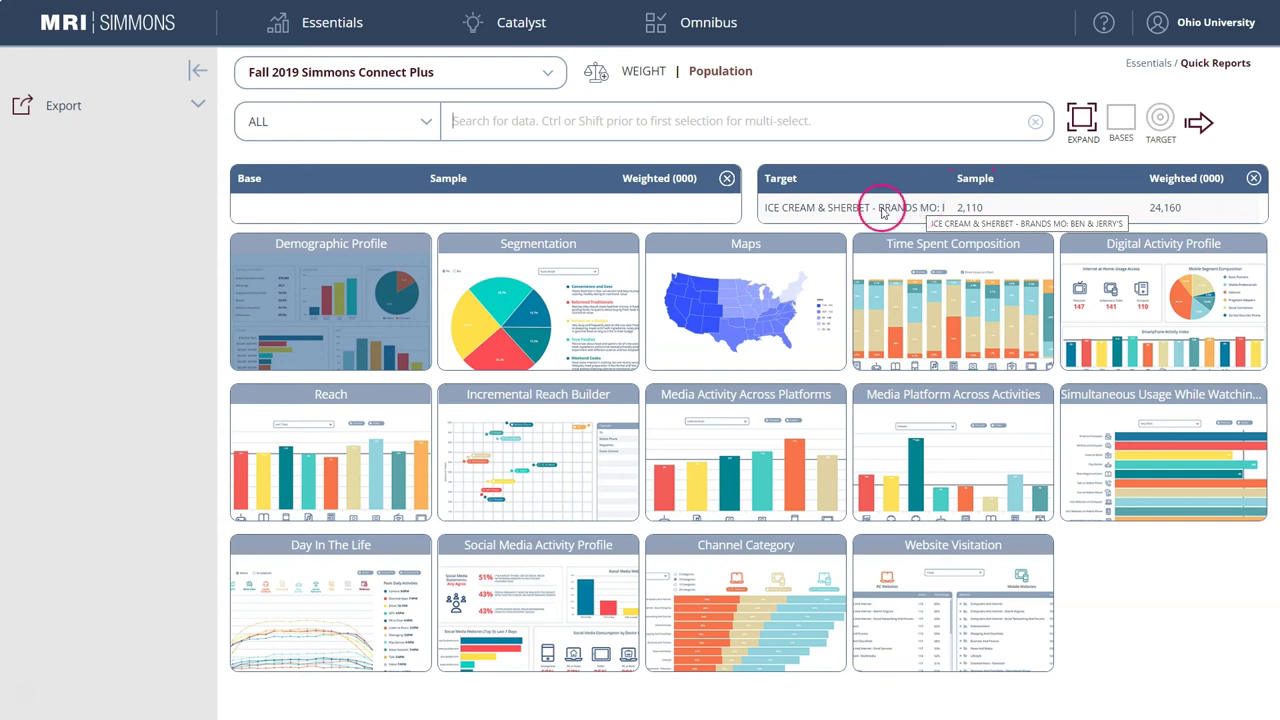
left_click(1199, 123)
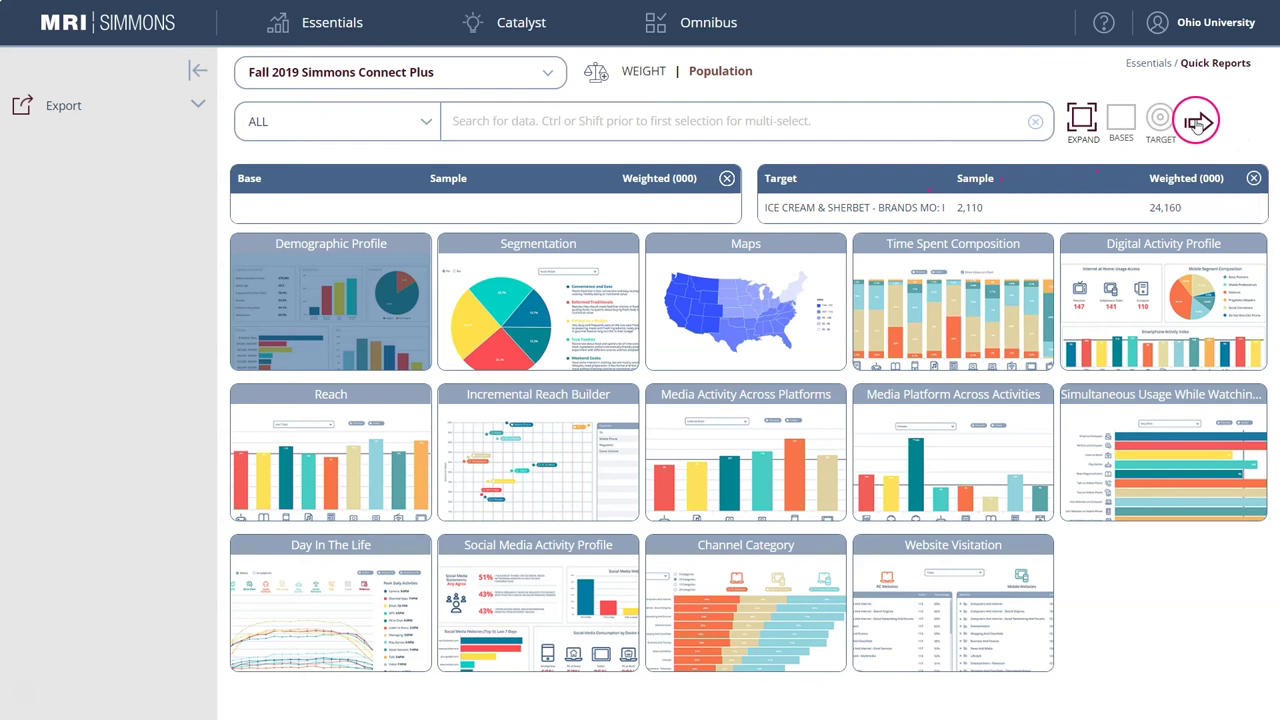
left_click(838, 273)
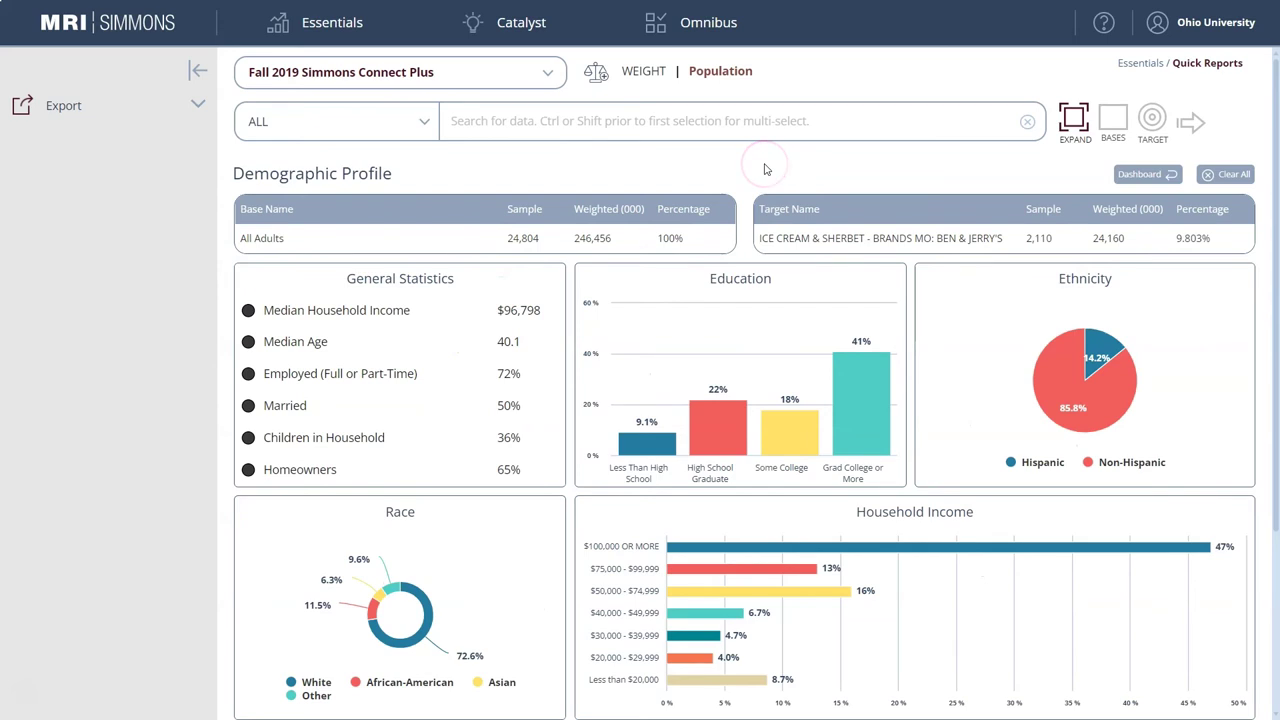
- Scroll through the income, education, race, age and gender charts and back up
scroll(764, 169, "down", 1)
mouse_move(860, 318)
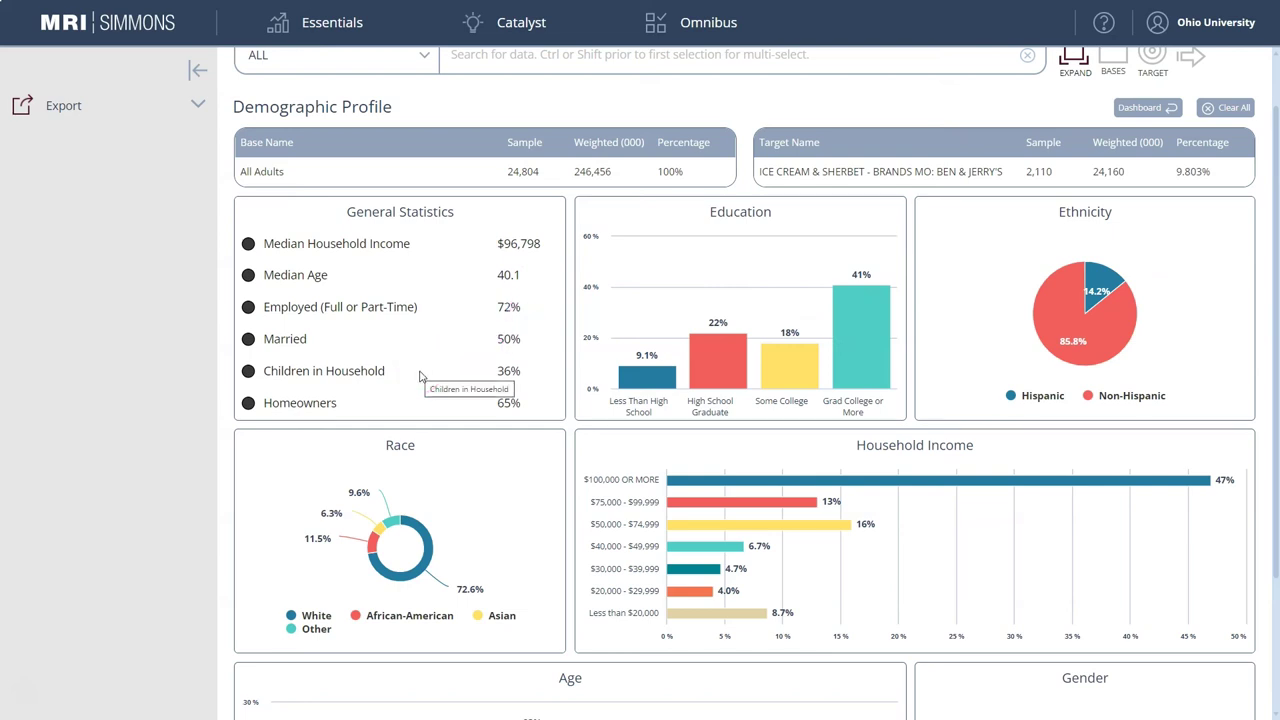
scroll(433, 350, "down", 1)
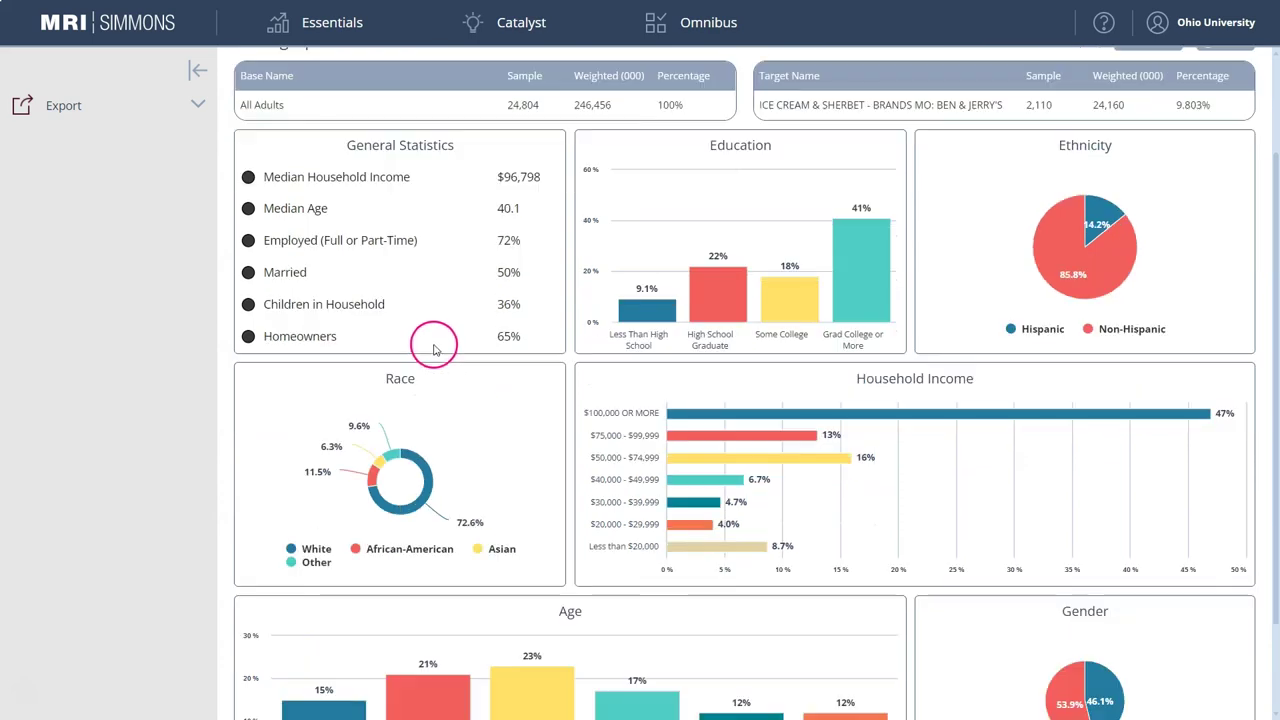
scroll(438, 345, "down", 2)
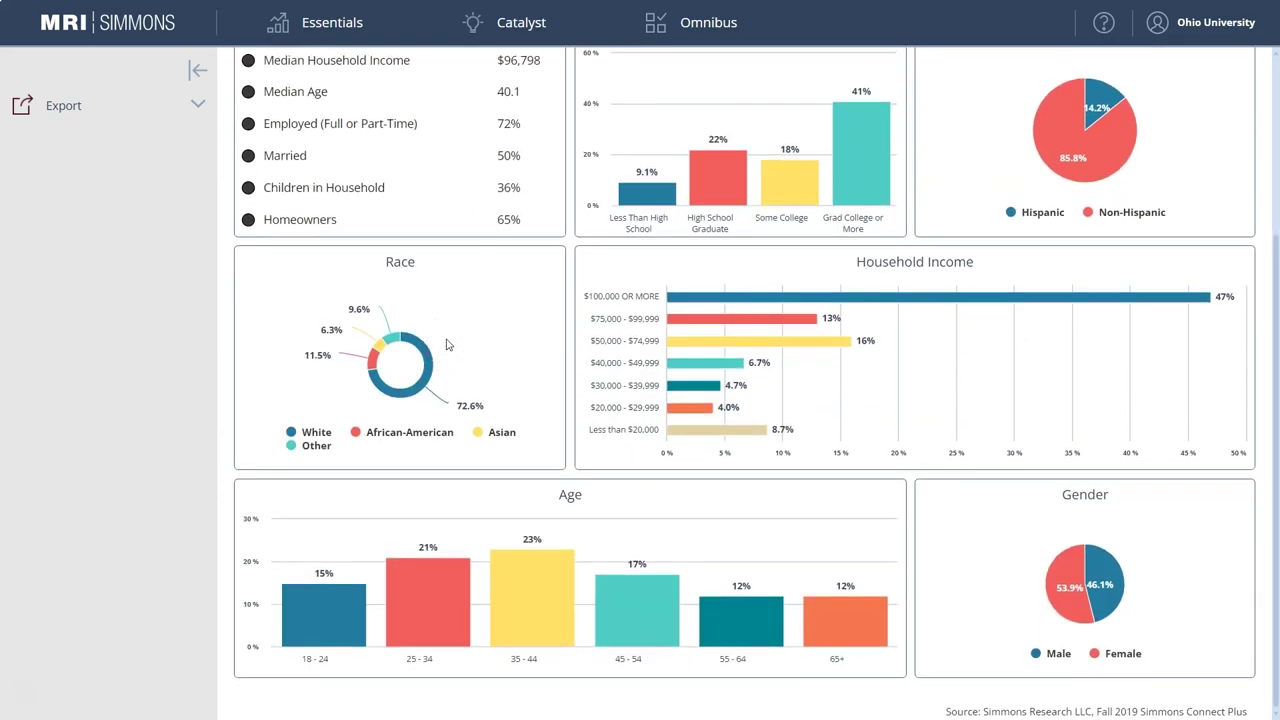
scroll(447, 345, "up", 4)
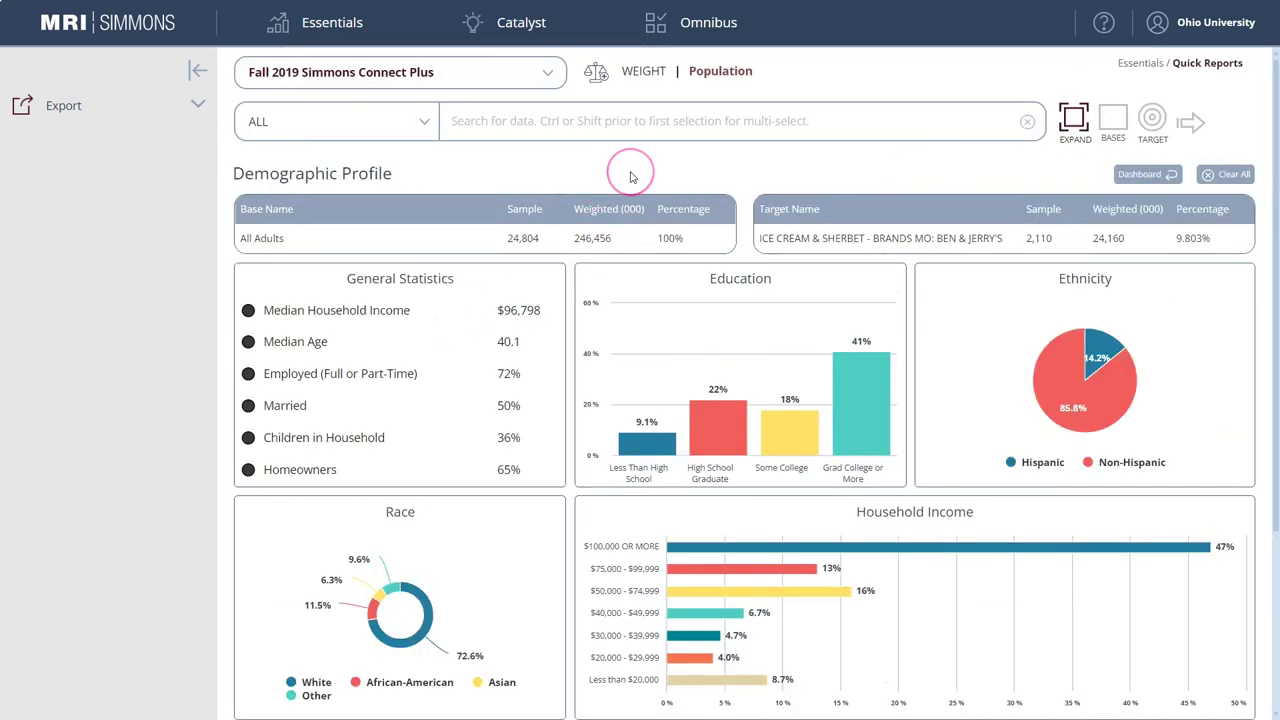